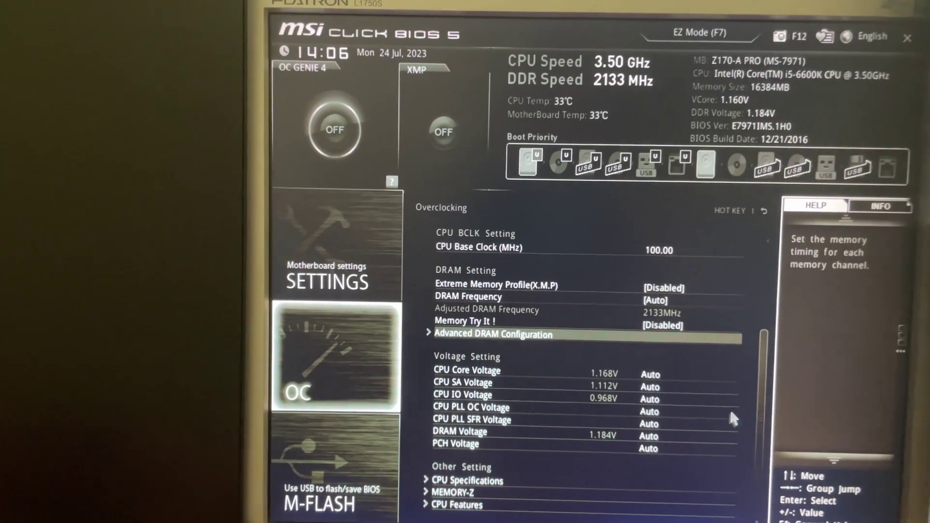
Open CPU Features under Other Setting in the OC overclocking menu.
{"action": "left_click", "coordinate": [530, 507]}
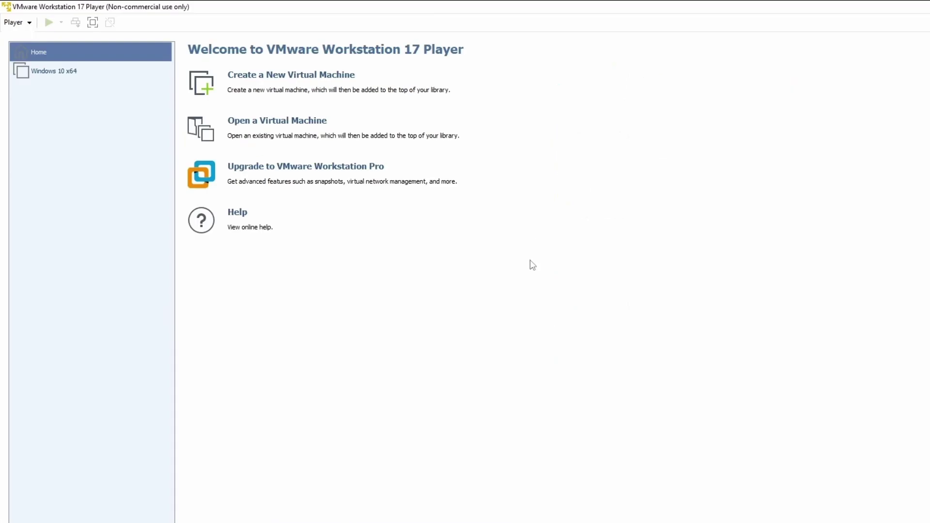
Create a new VM installing from Downloads\Windows 11\Windows_11.iso, detected as Windows 11 x64.
{"action": "left_click", "coordinate": [349, 80]}
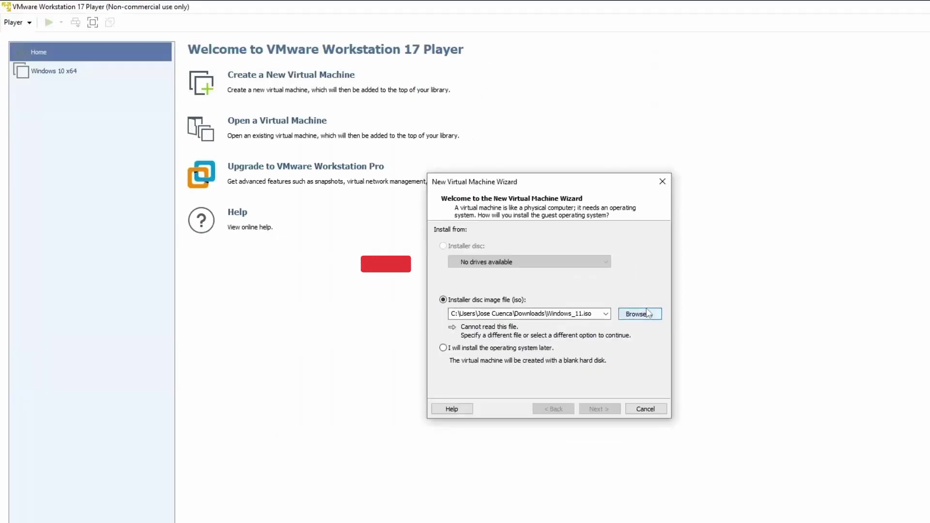
{"action": "left_click", "coordinate": [612, 267]}
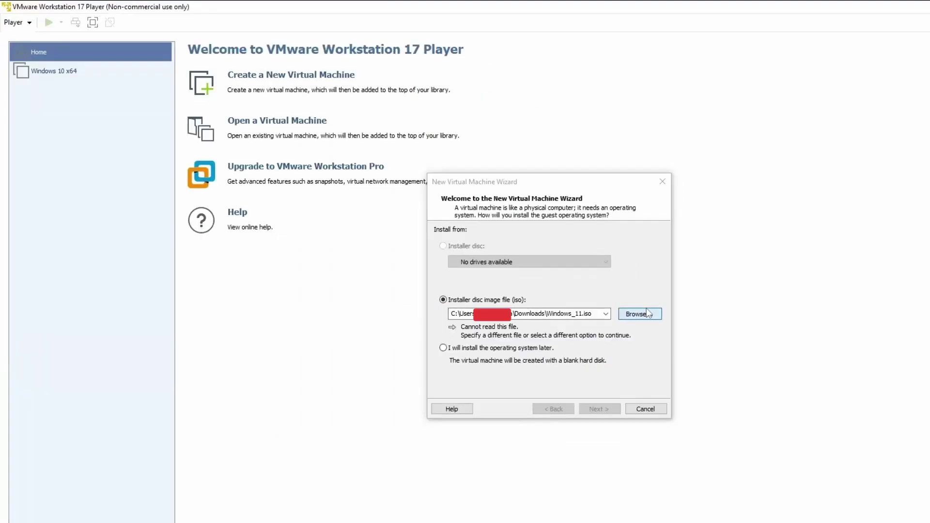
{"action": "double_click", "coordinate": [630, 293]}
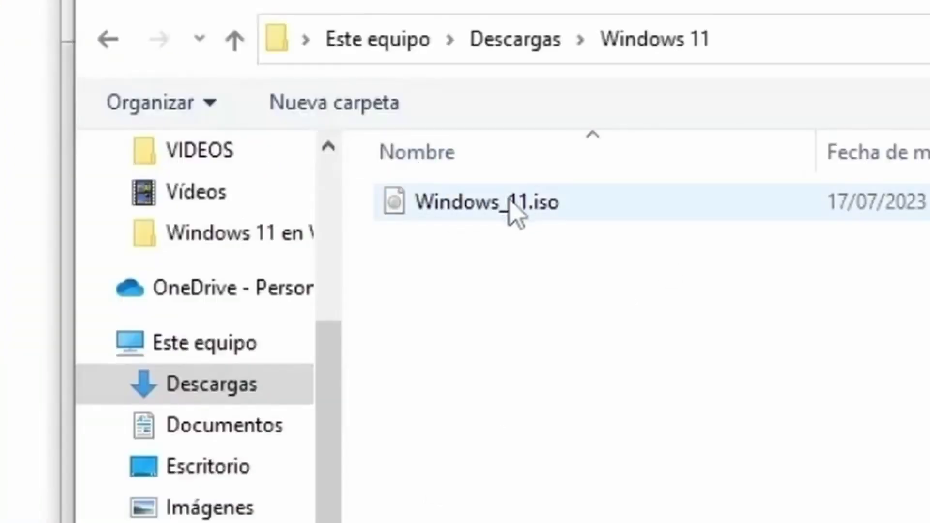
{"action": "left_click", "coordinate": [575, 278]}
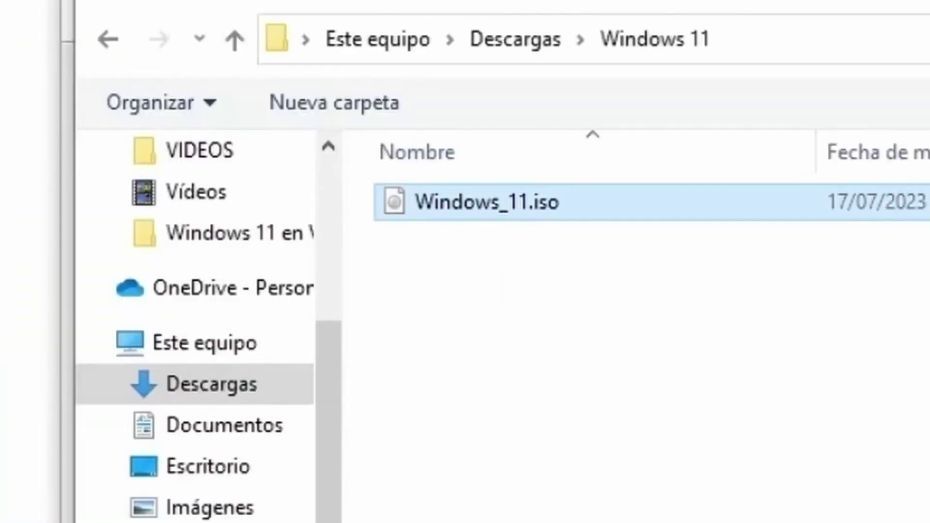
{"action": "key", "text": "Return"}
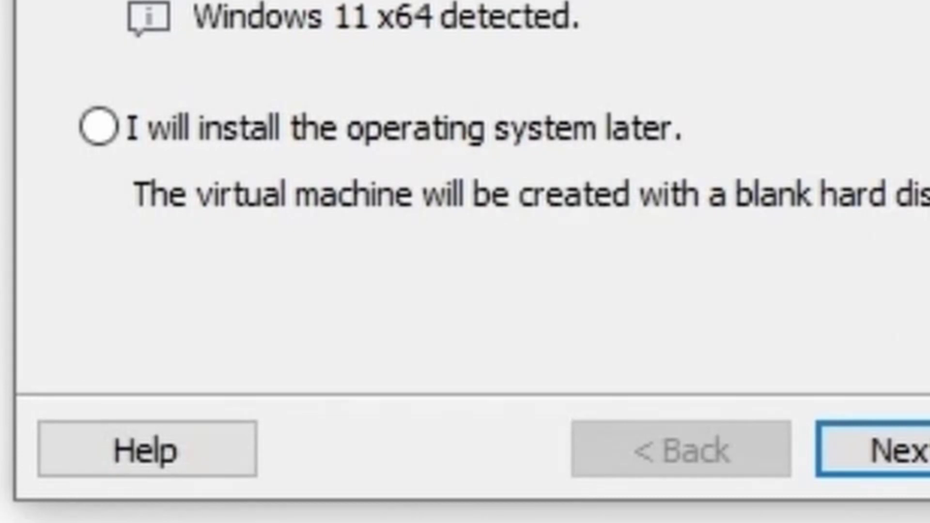
{"action": "left_click", "coordinate": [887, 461]}
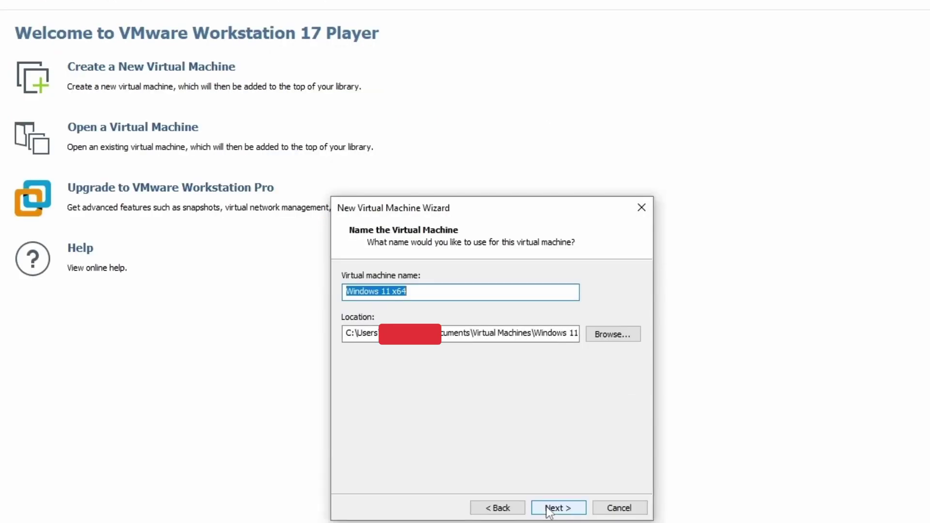
Keep the VM name Windows 11 x64 and continue to the encryption settings.
{"action": "left_click", "coordinate": [552, 508]}
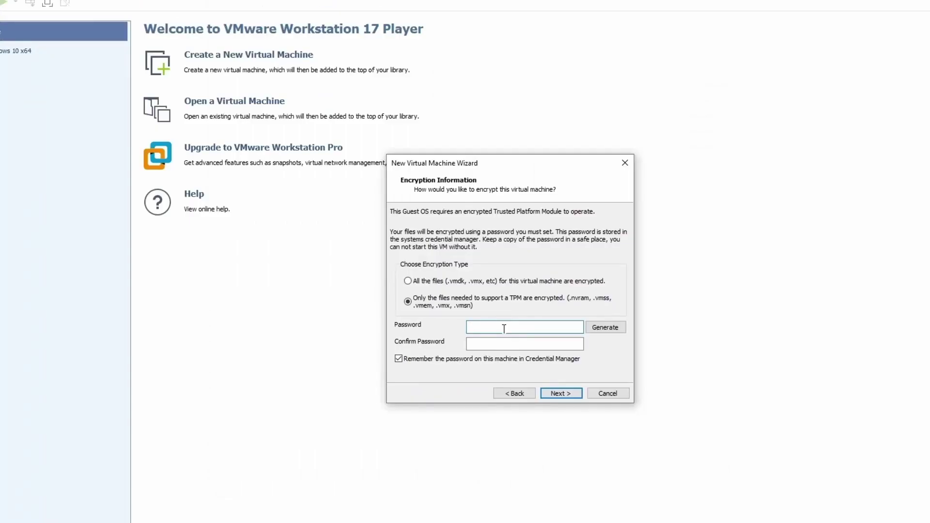
Enter and confirm a TPM encryption password, keeping TPM-only encryption.
{"action": "type", "text": "••••••••••"}
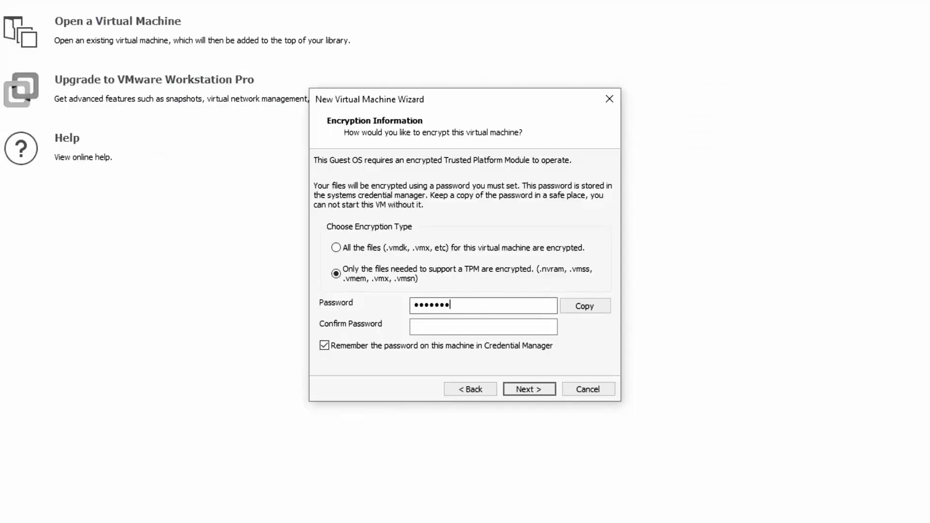
{"action": "key", "text": "ctrl+a"}
{"action": "type", "text": "••••••••••••••"}
{"action": "key", "text": "Tab"}
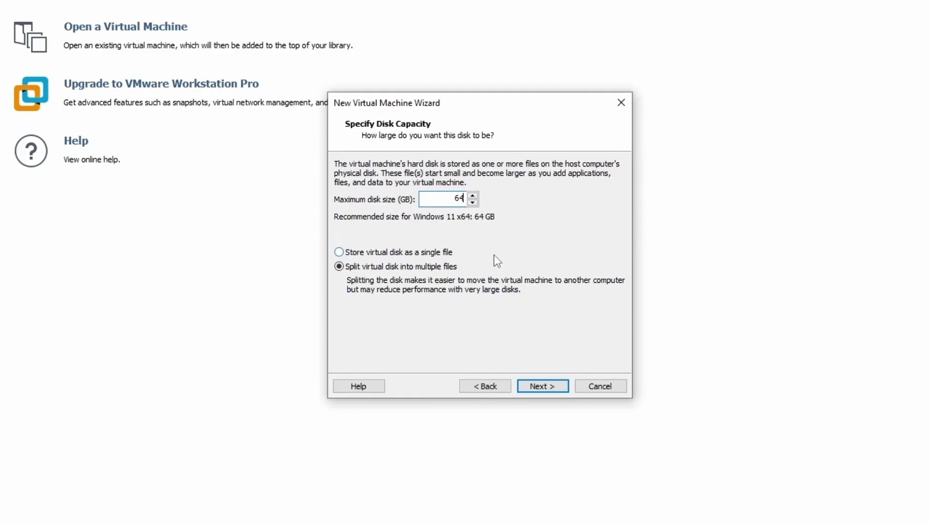
Set the maximum disk size to 40 GB and open Customize Hardware.
{"action": "key", "text": "BackSpace"}
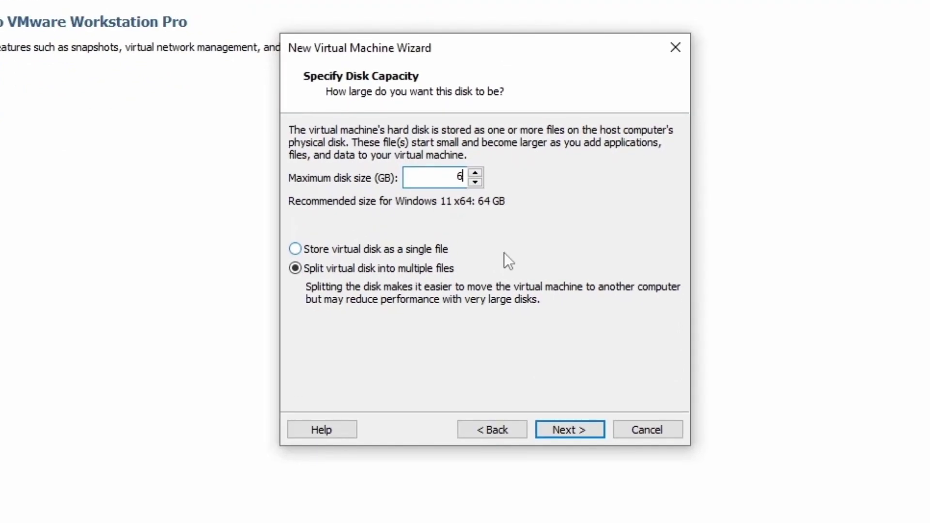
{"action": "key", "text": "BackSpace"}
{"action": "type", "text": "40"}
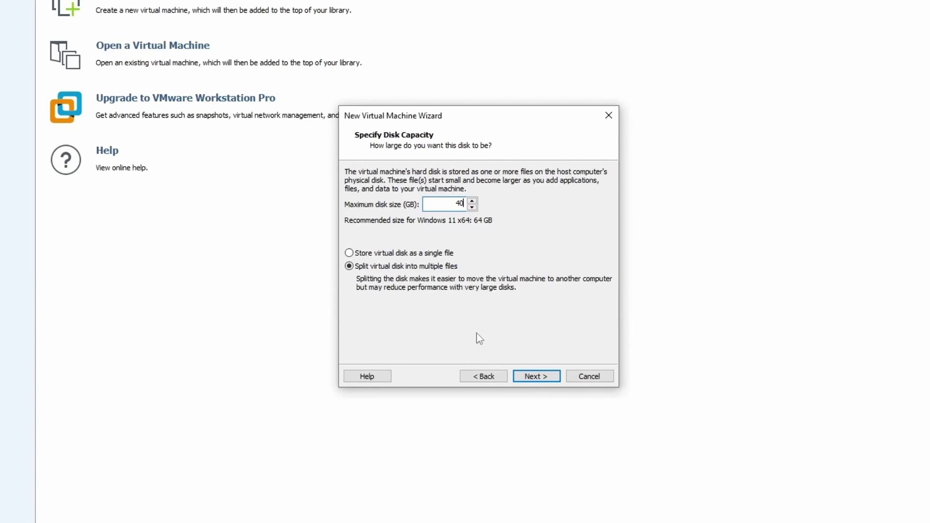
{"action": "key", "text": "Return"}
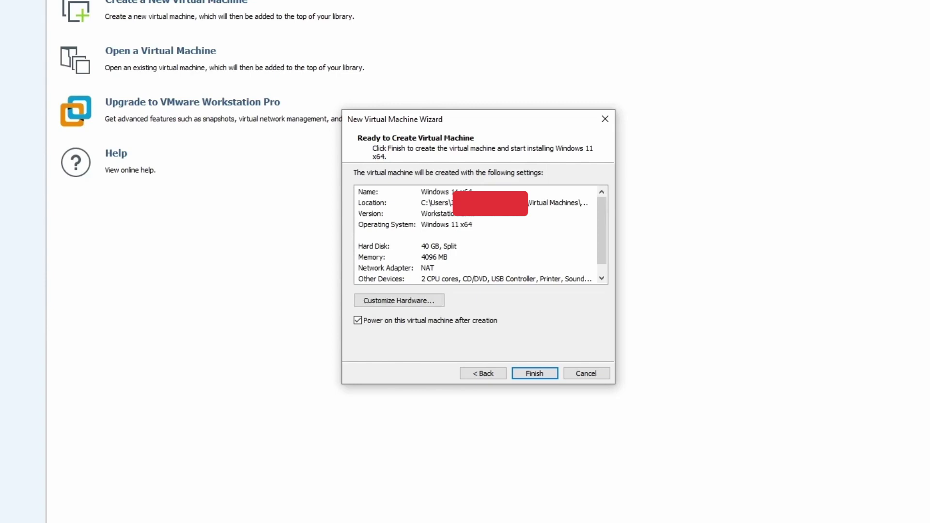
{"action": "key", "text": "alt+c"}
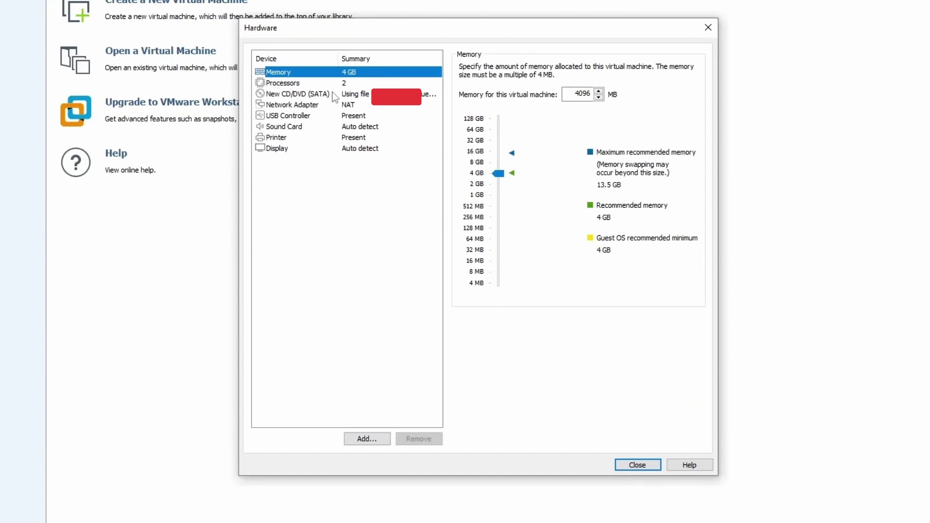
Check the Network Adapter settings in the Hardware window.
{"action": "left_click", "coordinate": [310, 104]}
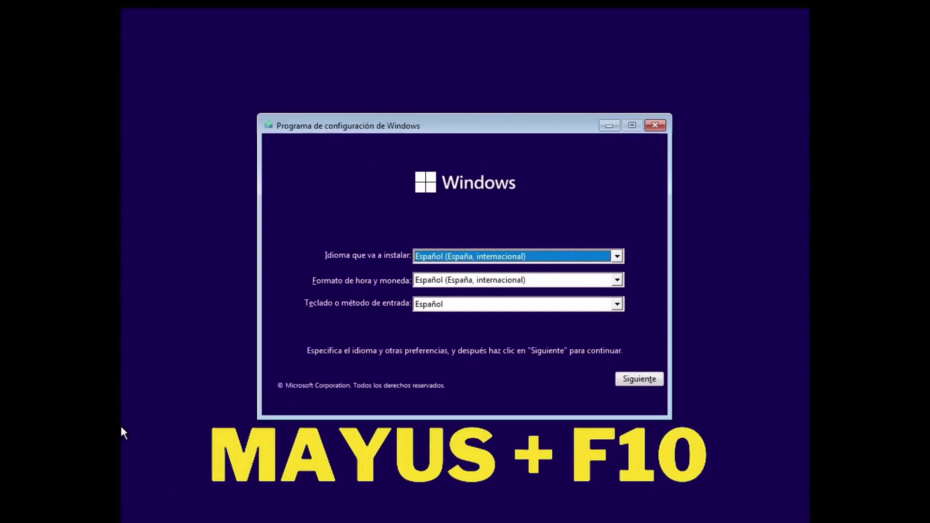
Open a command prompt in setup with Shift+F10 and run regedit.
{"action": "key", "text": "shift+F10"}
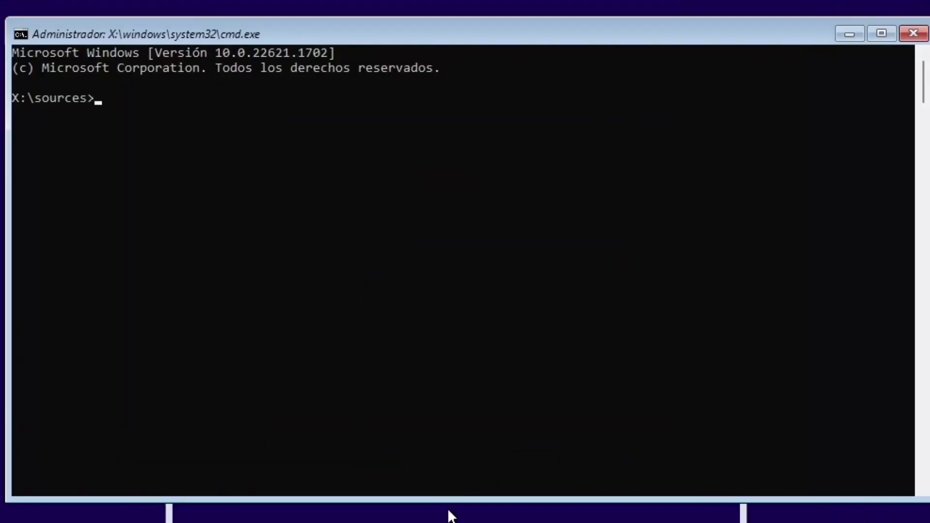
{"action": "type", "text": "rege"}
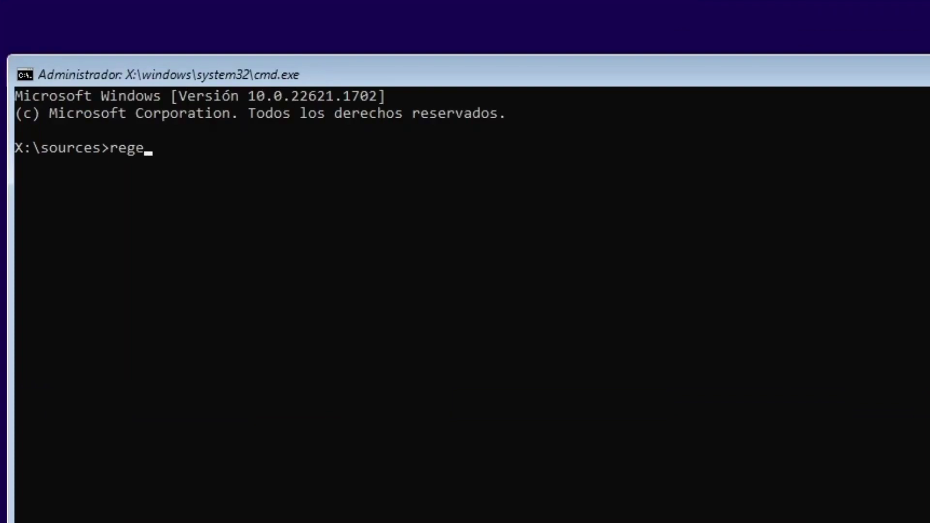
{"action": "type", "text": "dit"}
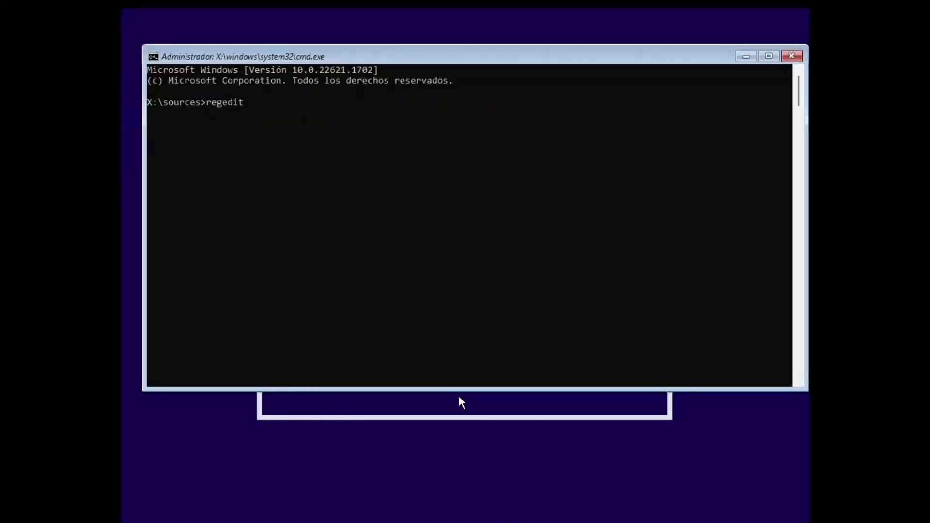
{"action": "key", "text": "Return"}
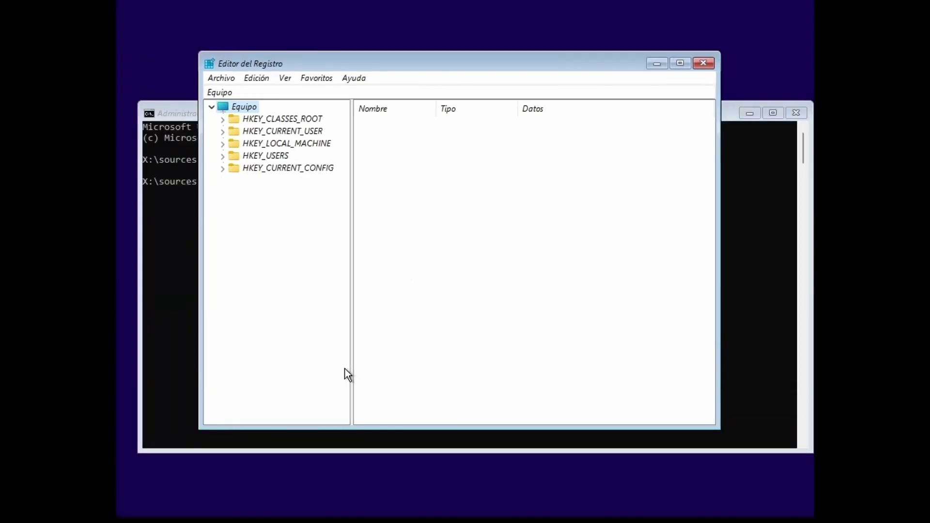
Create a new key named Labconfig under HKLM\SYSTEM\Setup.
{"action": "left_click", "coordinate": [224, 145]}
{"action": "left_click", "coordinate": [233, 205]}
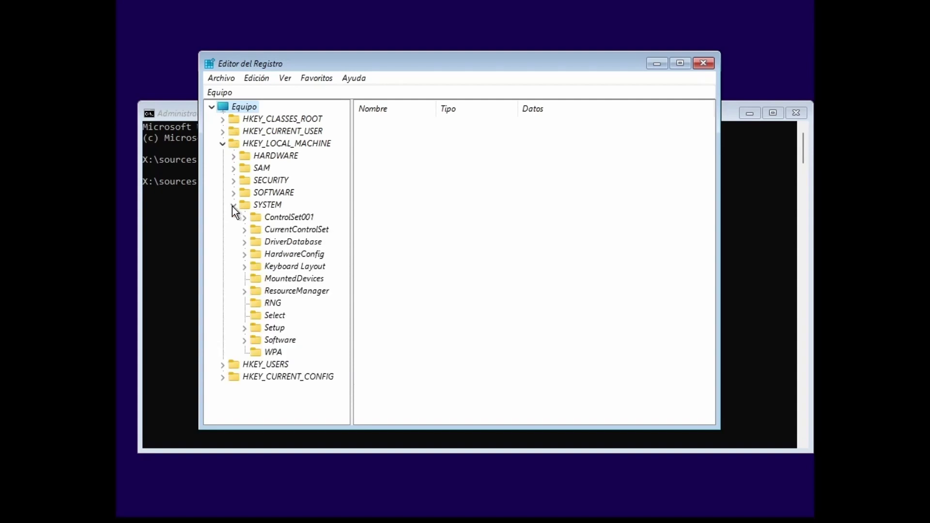
{"action": "left_click", "coordinate": [244, 328]}
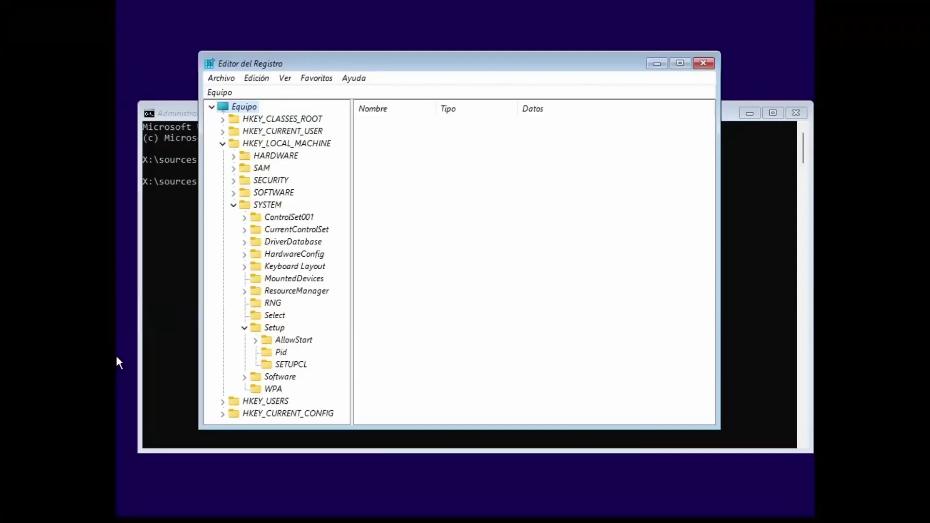
{"action": "right_click", "coordinate": [280, 333]}
{"action": "mouse_move", "coordinate": [310, 355]}
{"action": "left_click", "coordinate": [462, 362]}
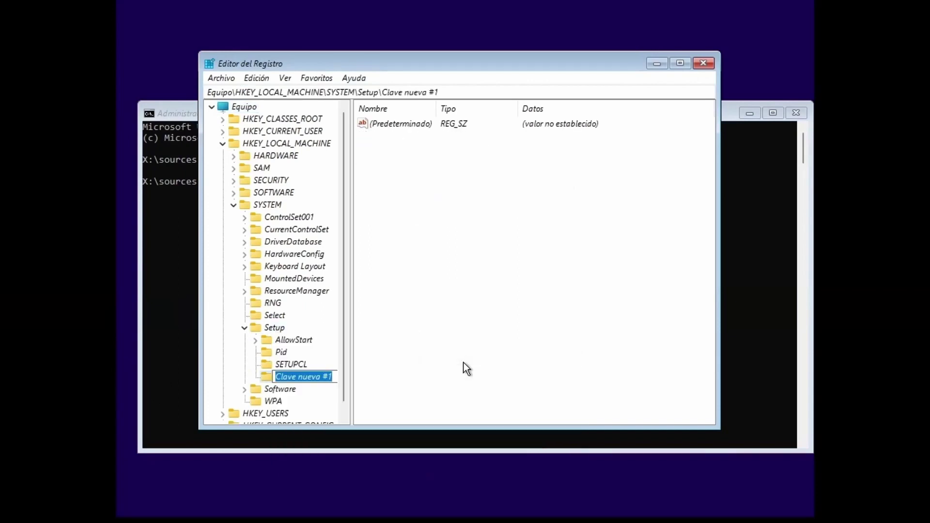
{"action": "type", "text": "Labx"}
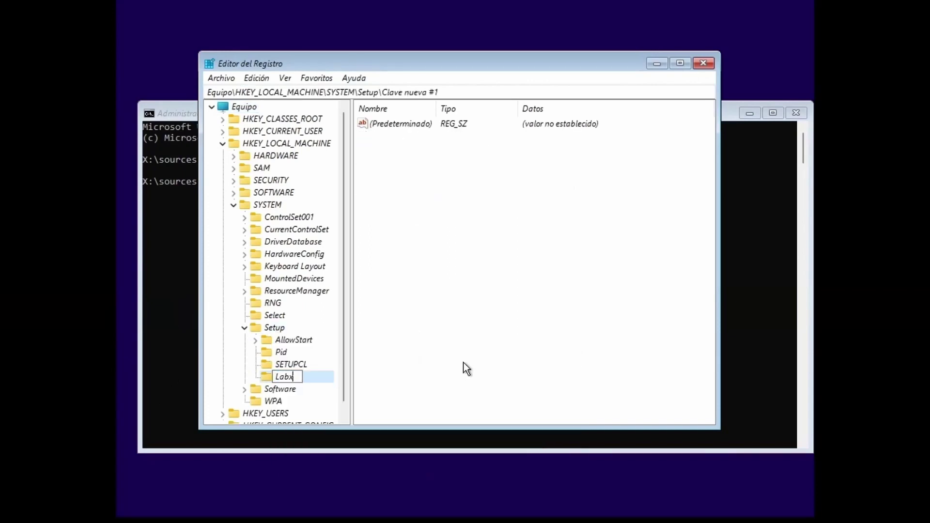
{"action": "key", "text": "BackSpace"}
{"action": "type", "text": "config"}
{"action": "key", "text": "Return"}
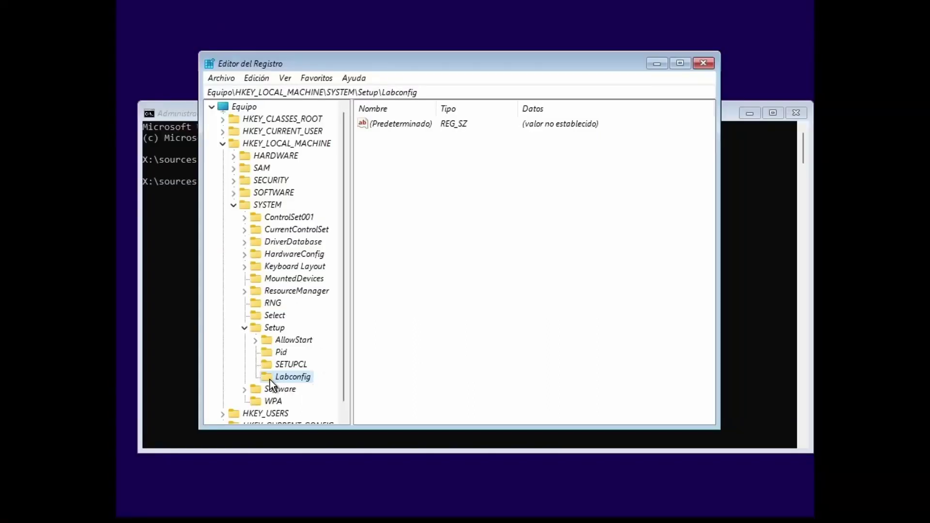
Add 32-bit DWORD values BypassTPMCheck, BypassRAMCheck and BypassSecureBootCheck to Labconfig.
{"action": "right_click", "coordinate": [493, 268]}
{"action": "mouse_move", "coordinate": [538, 274]}
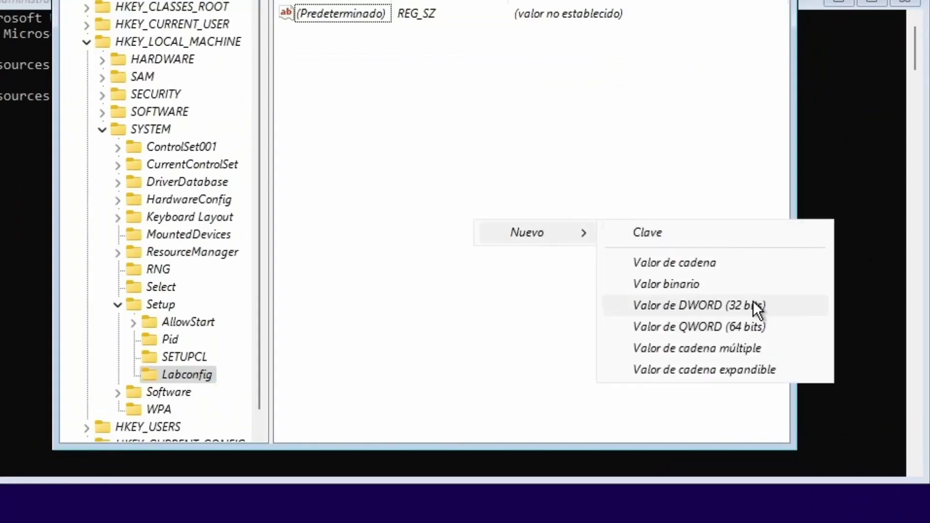
{"action": "left_click", "coordinate": [753, 305]}
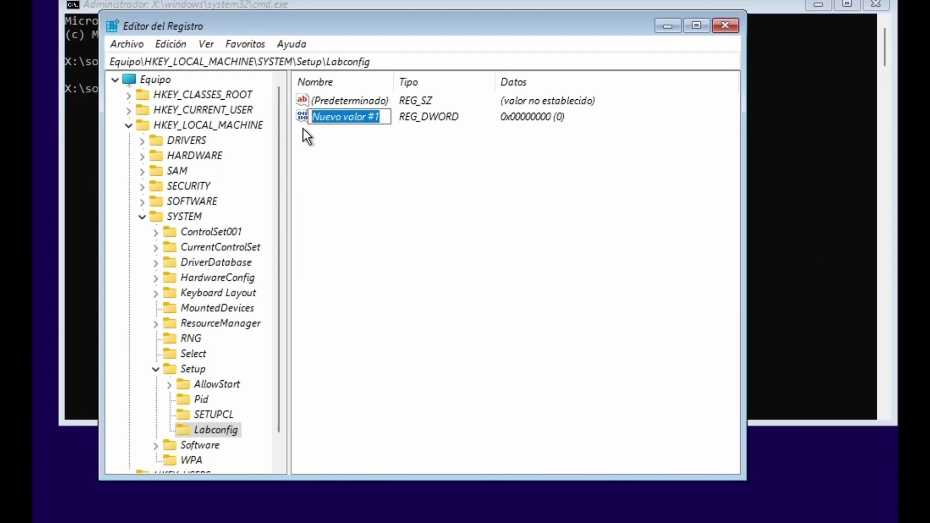
{"action": "type", "text": "Byp"}
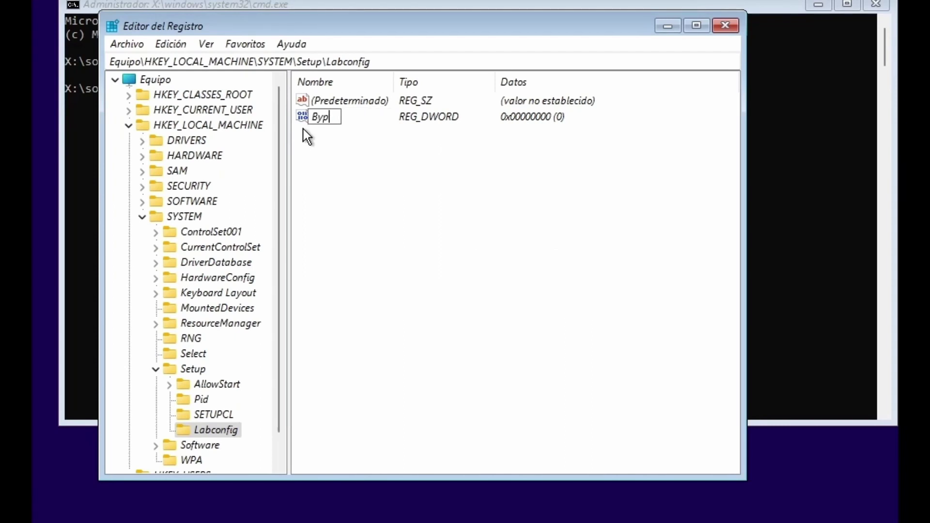
{"action": "type", "text": "assTPMCheck"}
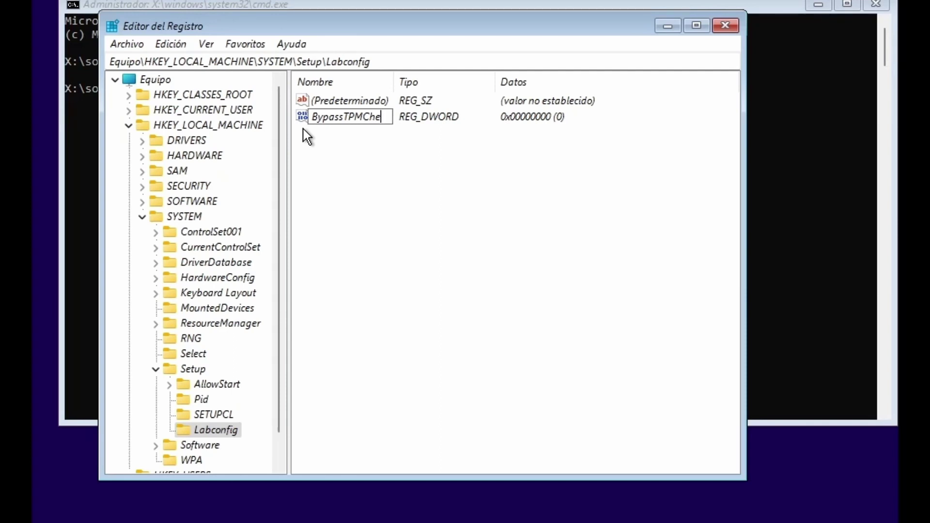
{"action": "right_click", "coordinate": [420, 189]}
{"action": "mouse_move", "coordinate": [464, 200]}
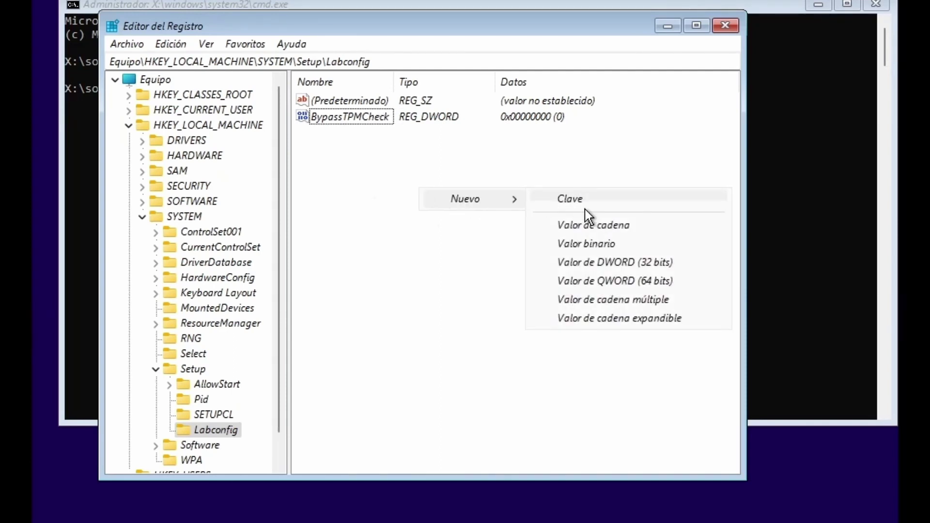
{"action": "left_click", "coordinate": [625, 262]}
{"action": "type", "text": "Bypass"}
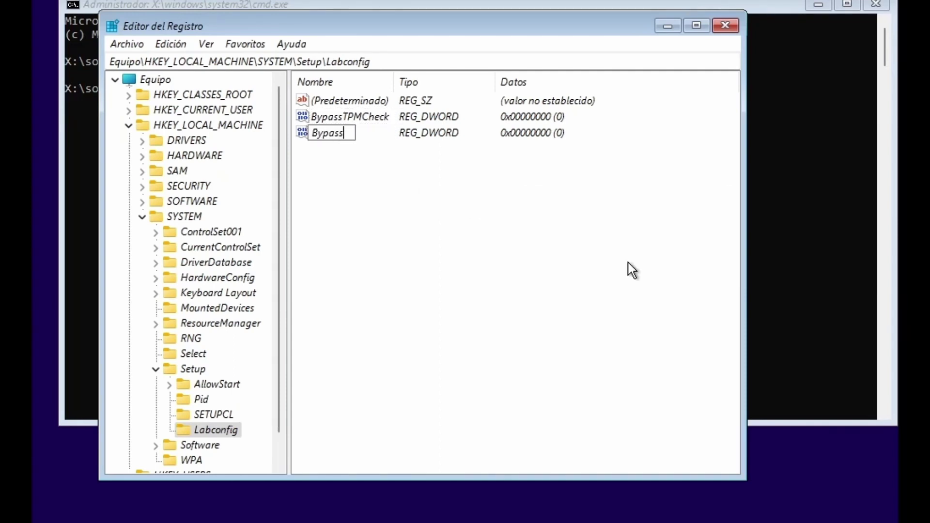
{"action": "type", "text": "RAMCheck"}
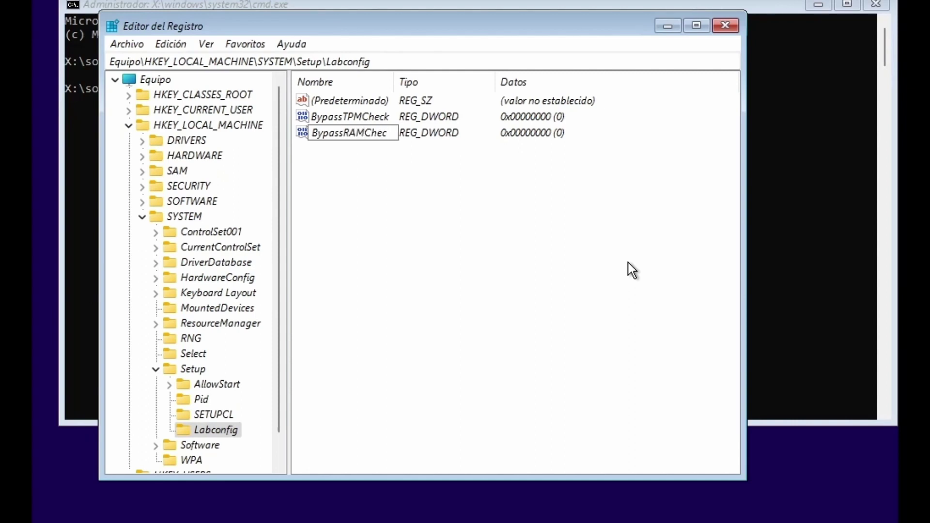
{"action": "key", "text": "Return"}
{"action": "right_click", "coordinate": [629, 263]}
{"action": "left_click", "coordinate": [641, 335]}
{"action": "type", "text": "Bypass"}
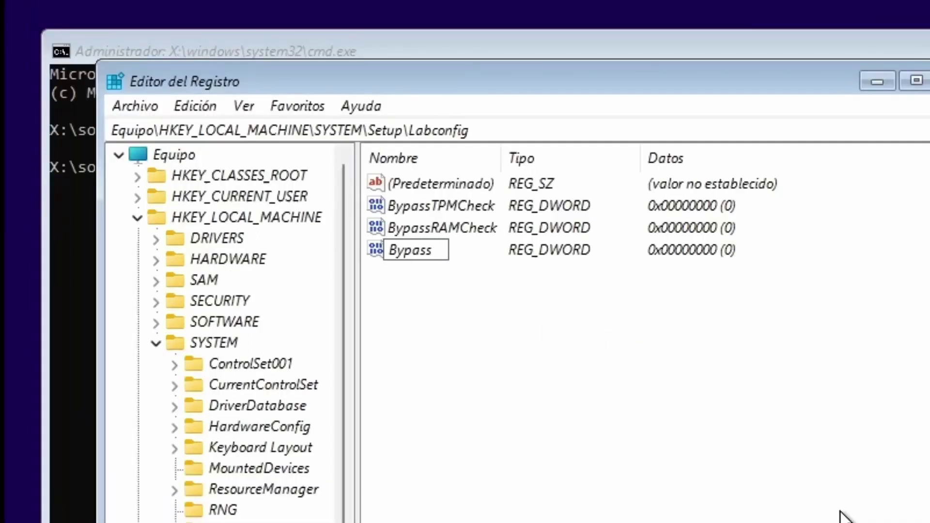
{"action": "type", "text": "SecureBoot"}
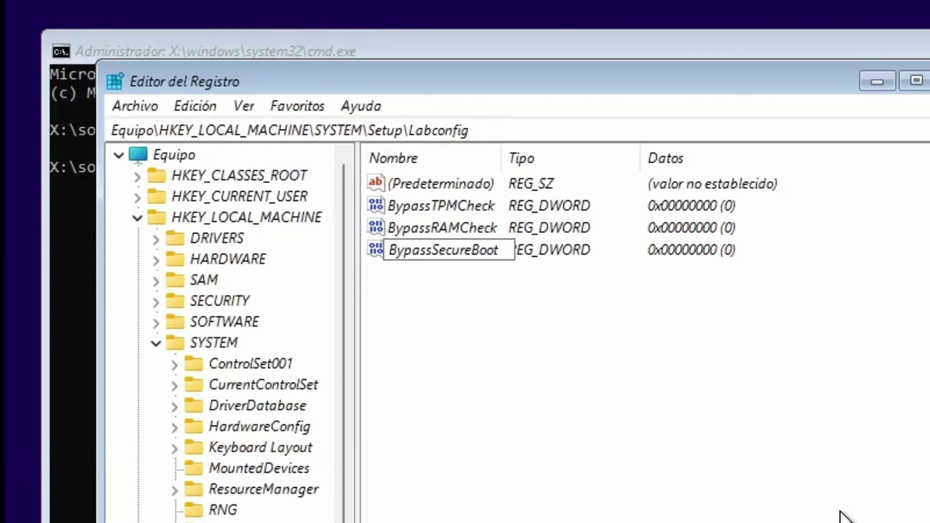
{"action": "type", "text": "Check"}
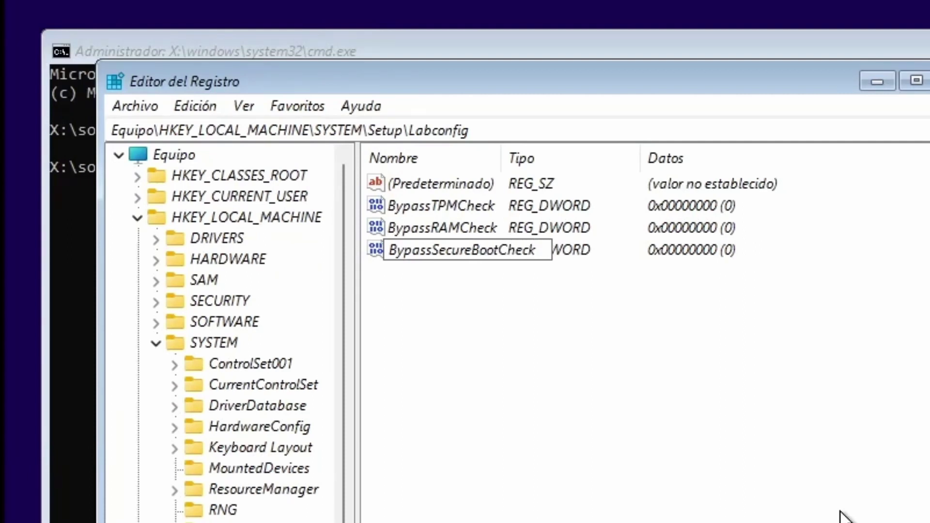
{"action": "key", "text": "Return"}
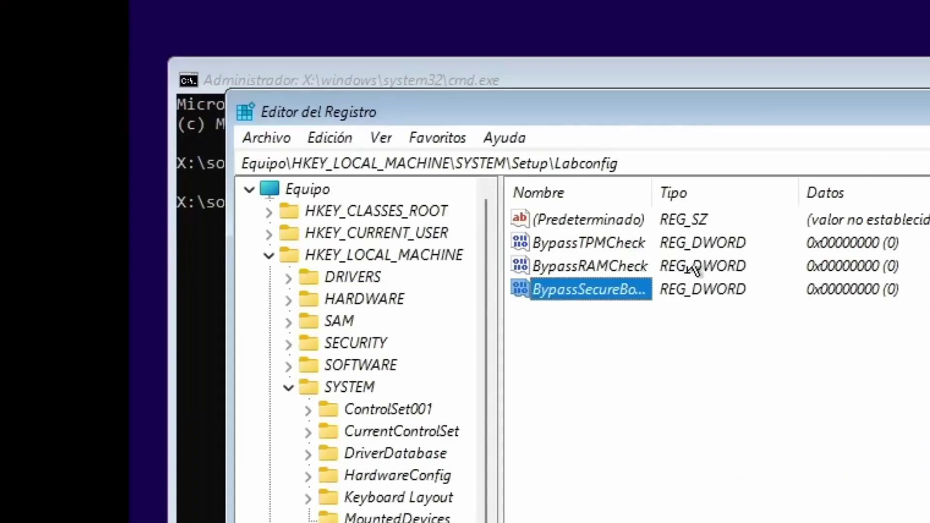
Change each of the three Bypass DWORDs' data from 0 to 1, then close Registry Editor.
{"action": "double_click", "coordinate": [612, 242]}
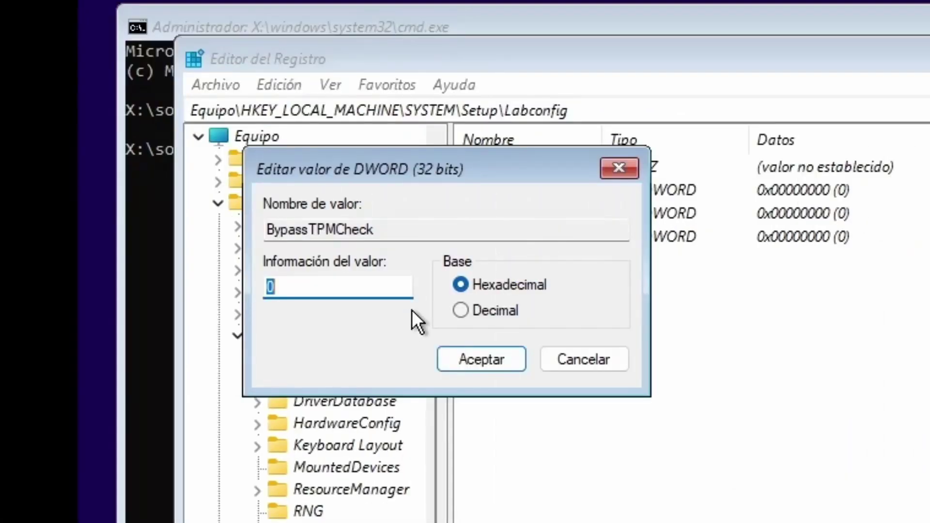
{"action": "type", "text": "1"}
{"action": "left_click", "coordinate": [472, 359]}
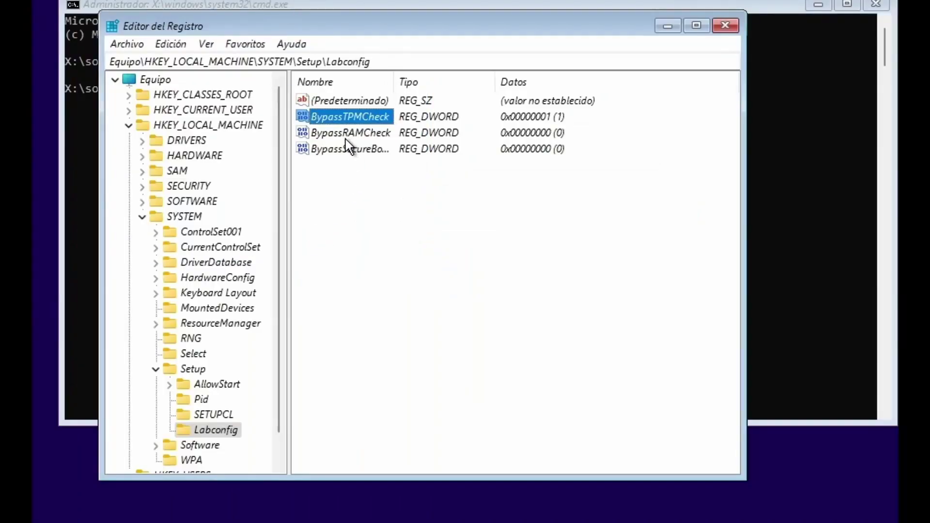
{"action": "double_click", "coordinate": [532, 222]}
{"action": "type", "text": "1"}
{"action": "left_click", "coordinate": [316, 235]}
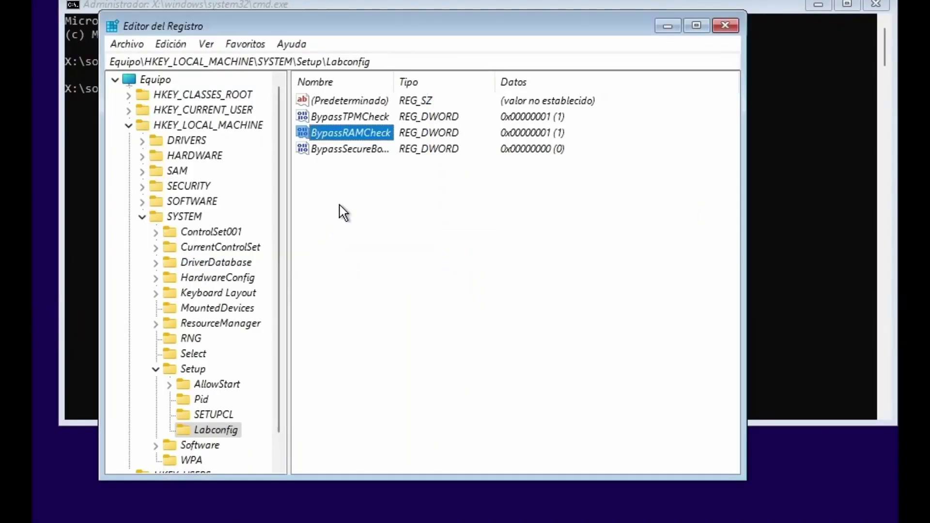
{"action": "left_click", "coordinate": [368, 149]}
{"action": "double_click", "coordinate": [368, 149]}
{"action": "type", "text": "1"}
{"action": "left_click", "coordinate": [316, 234]}
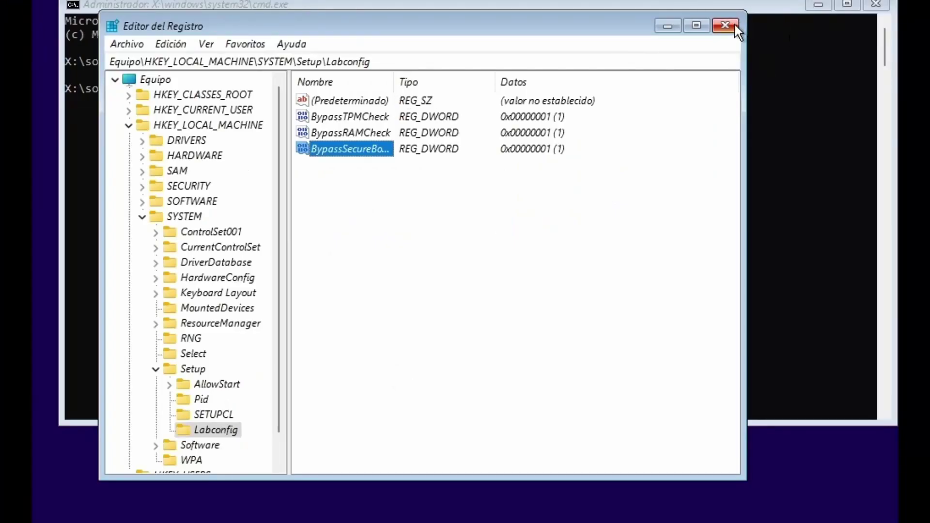
{"action": "left_click", "coordinate": [725, 26]}
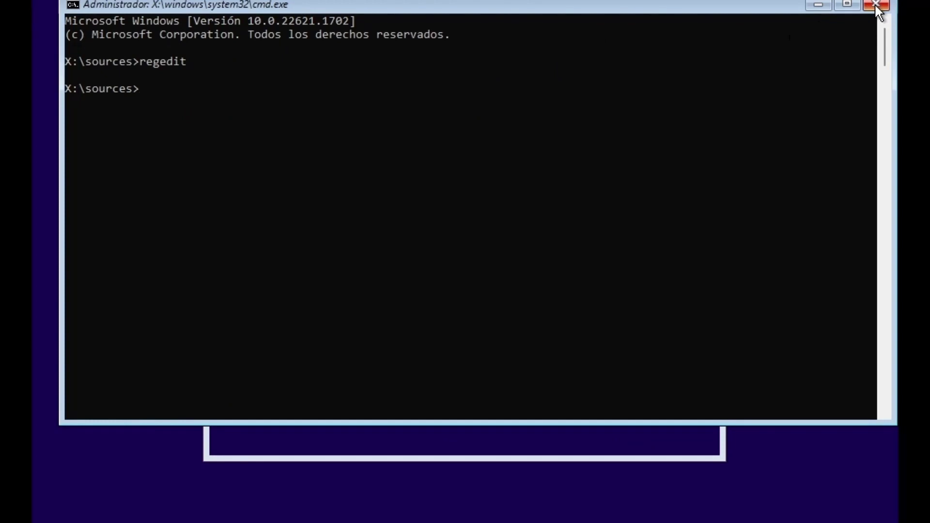
Close the prompt, keep the language settings and start installing without a product key.
{"action": "left_click", "coordinate": [876, 6]}
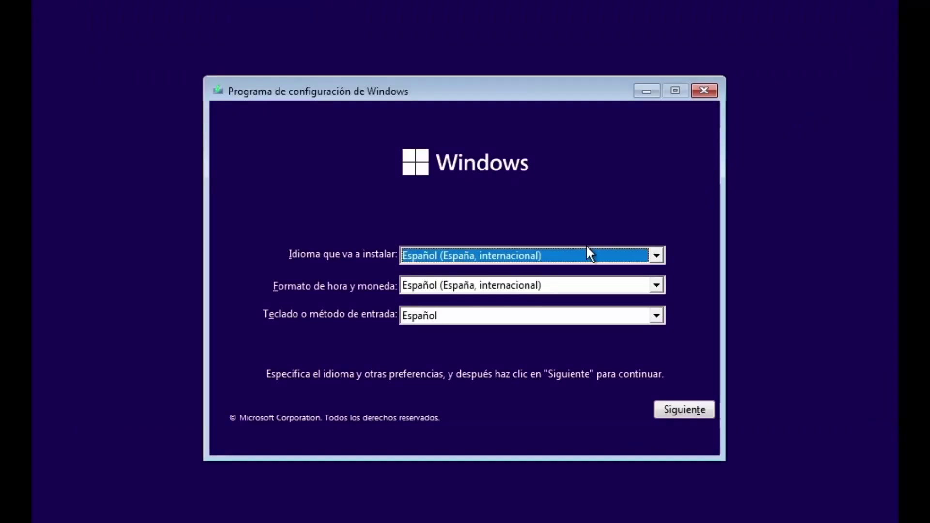
{"action": "left_click", "coordinate": [697, 410]}
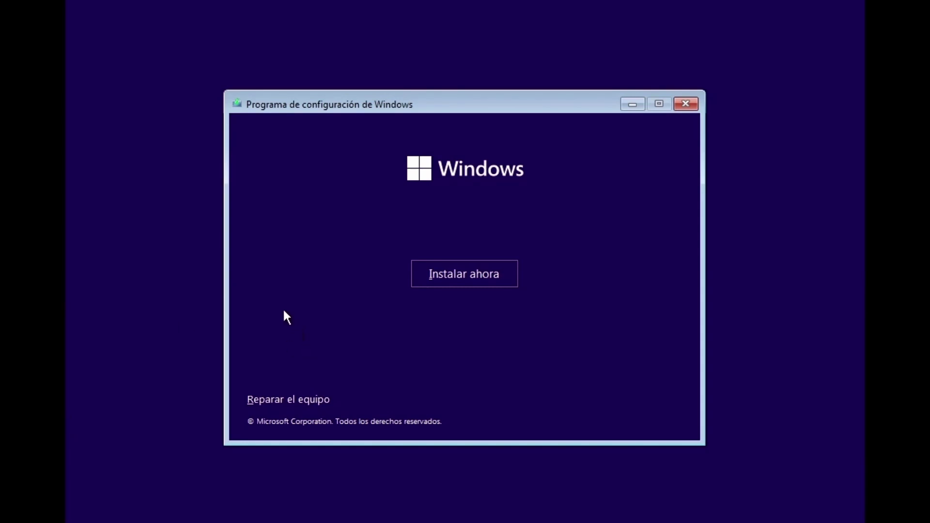
{"action": "left_click", "coordinate": [464, 274]}
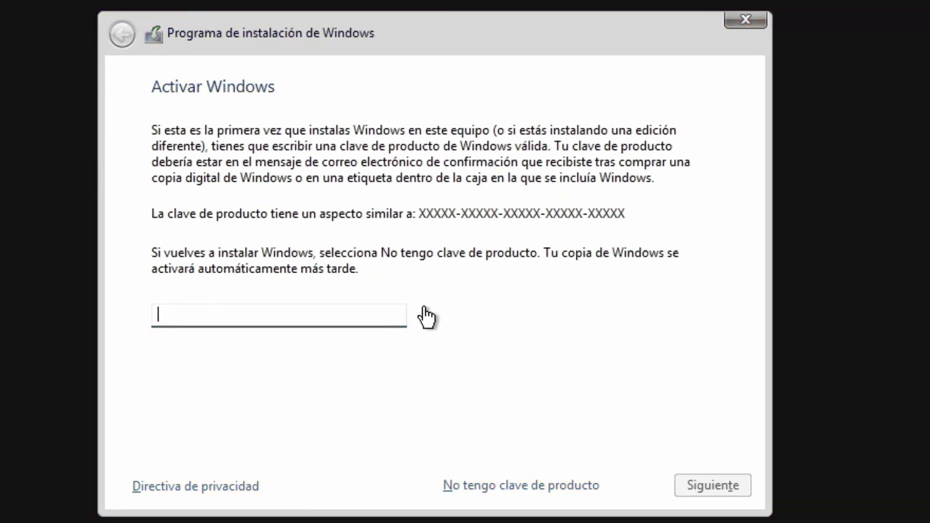
{"action": "left_click", "coordinate": [468, 486]}
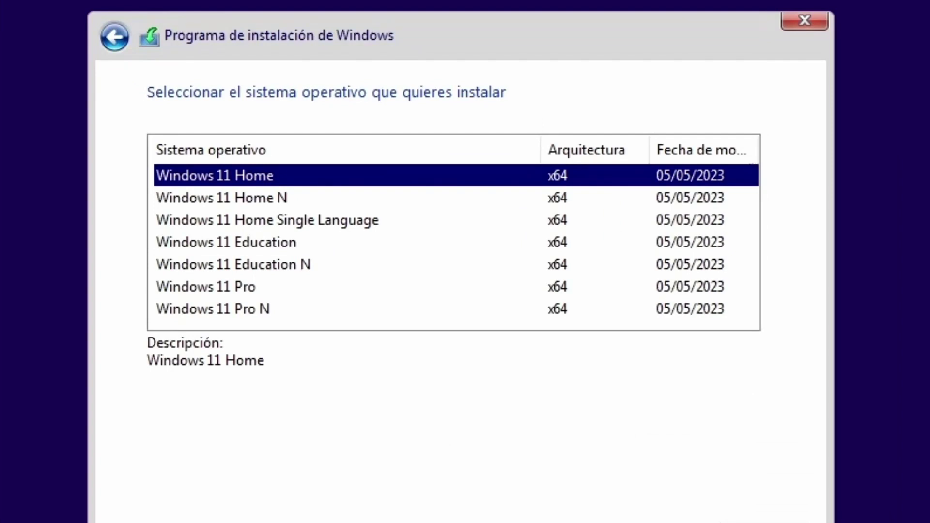
Choose Windows 11 Home and accept the Microsoft licence terms.
{"action": "left_click", "coordinate": [765, 522]}
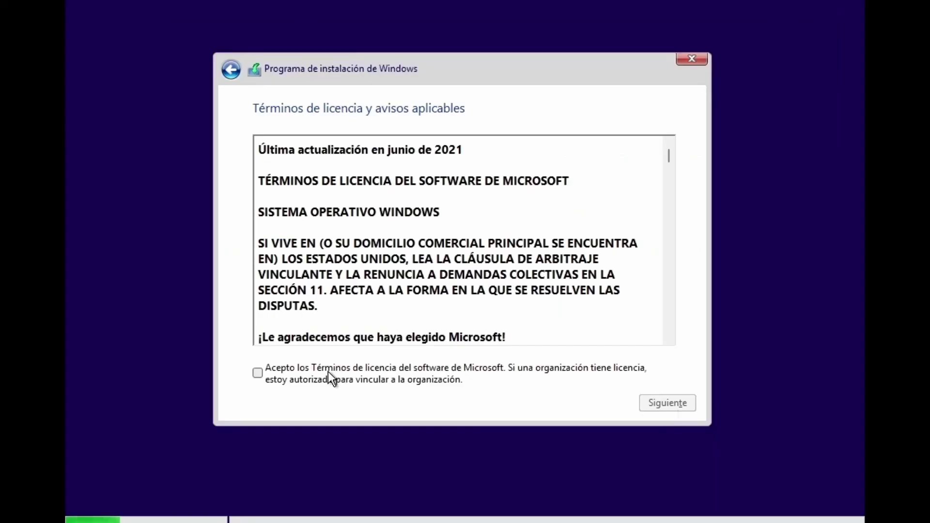
{"action": "left_click", "coordinate": [257, 488]}
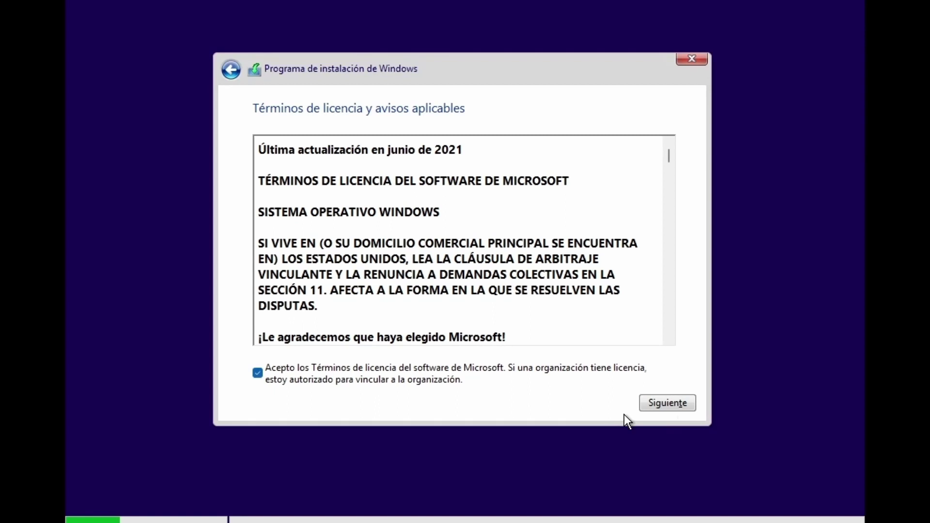
{"action": "left_click", "coordinate": [666, 403]}
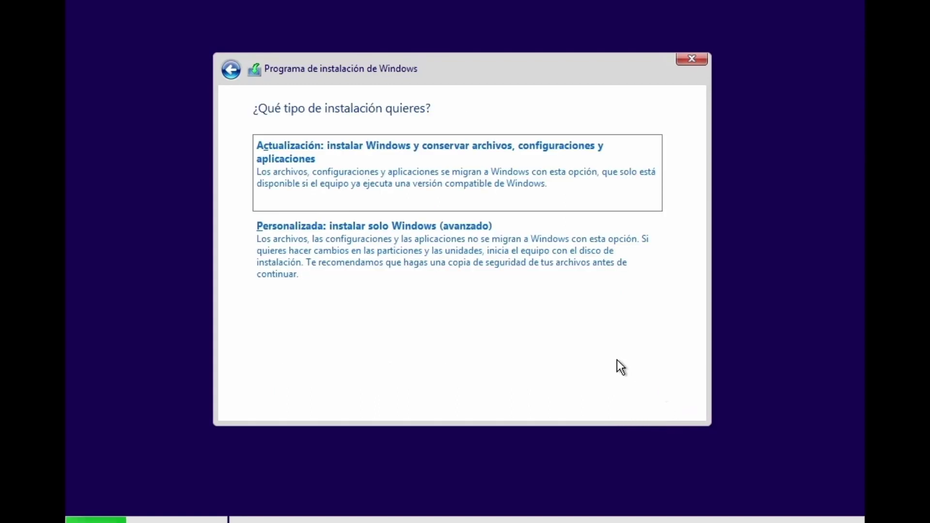
Choose the custom install and install Windows onto drive 0's 40 GB unallocated space.
{"action": "left_click", "coordinate": [565, 240]}
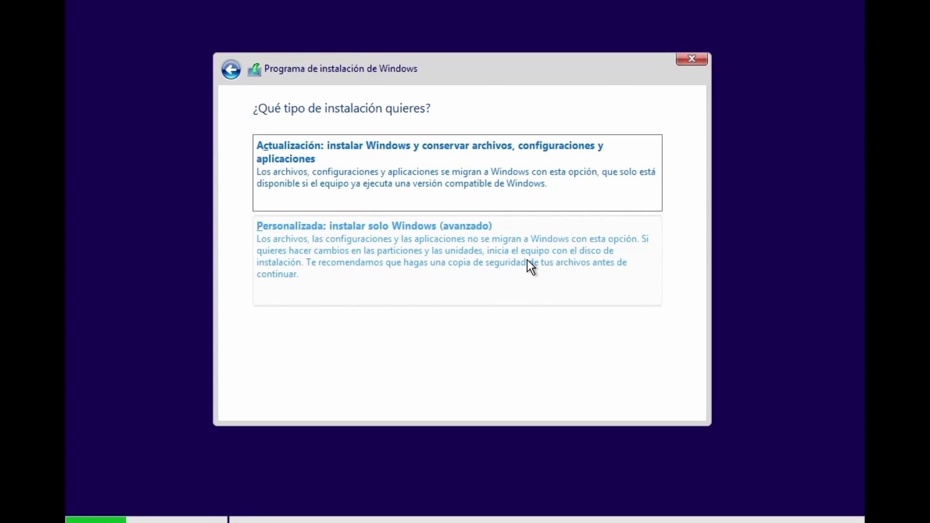
{"action": "left_click", "coordinate": [527, 259]}
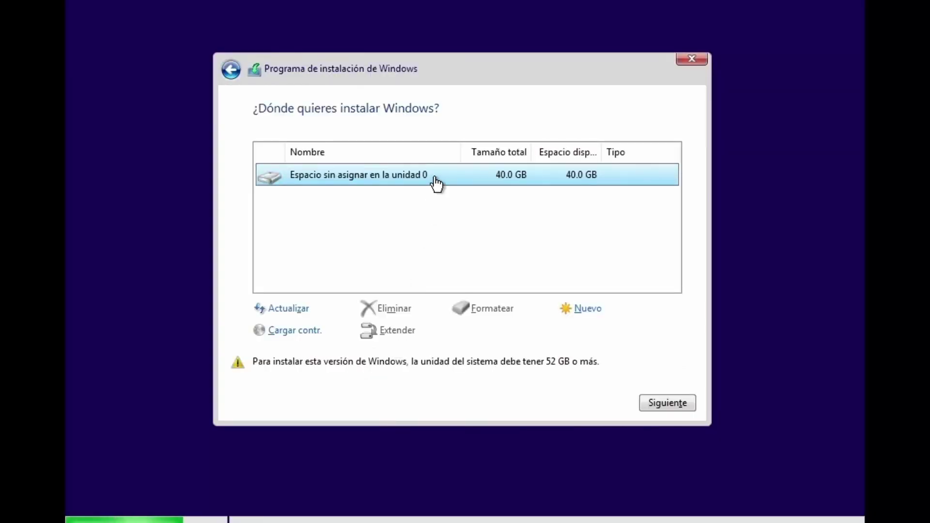
{"action": "left_click", "coordinate": [667, 403]}
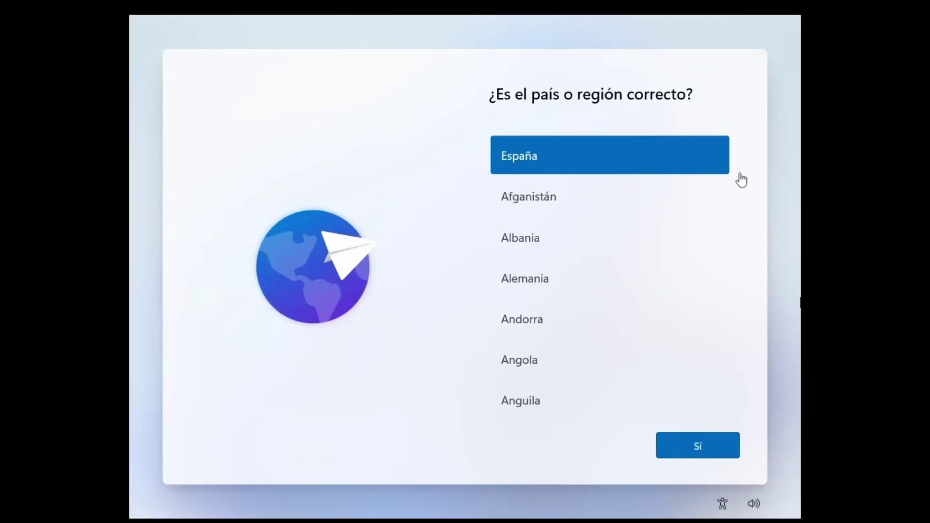
Confirm España, sign in with the Microsoft account, create a PIN, and skip the OneDrive and Game Pass offers.
{"action": "left_click", "coordinate": [658, 448]}
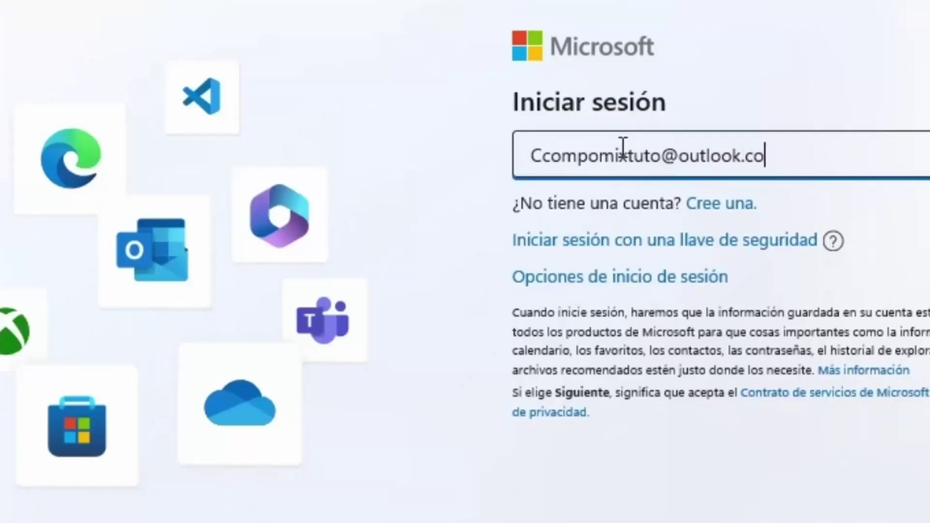
{"action": "type", "text": "m"}
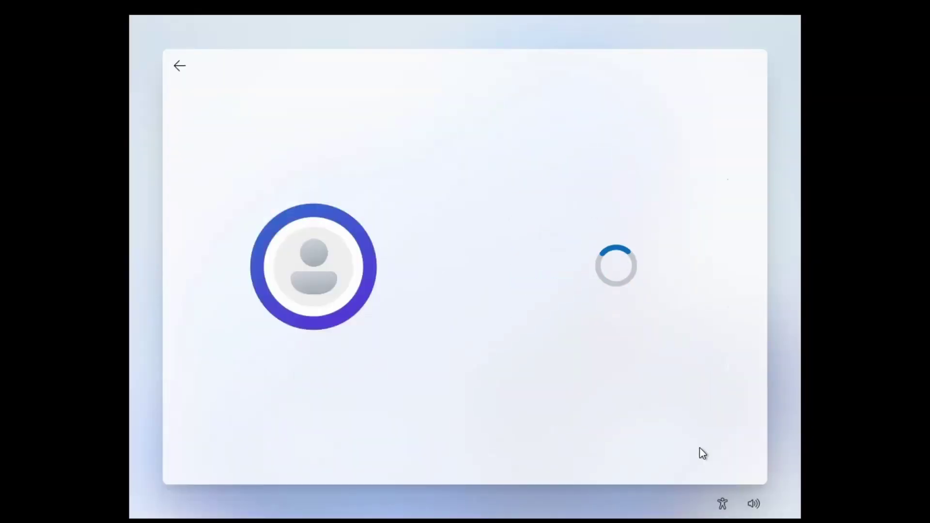
{"action": "left_click", "coordinate": [696, 448]}
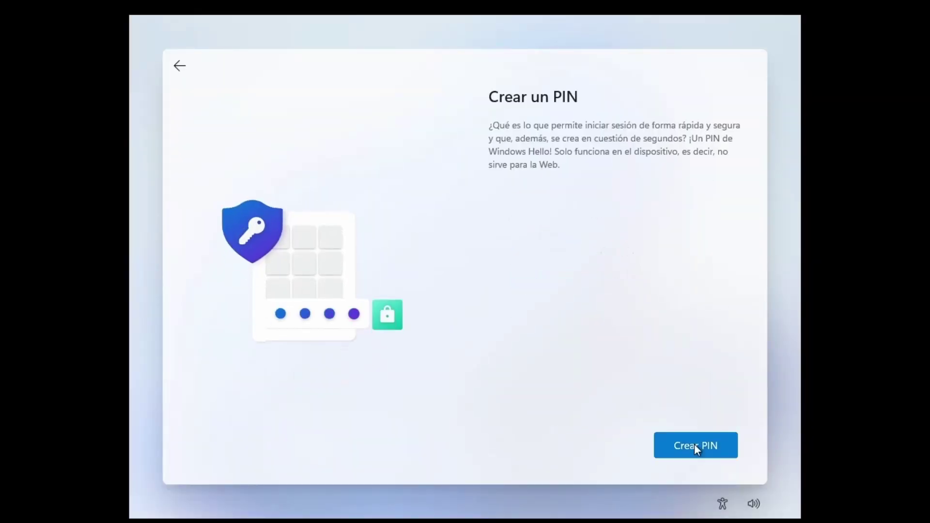
{"action": "type", "text": "1234"}
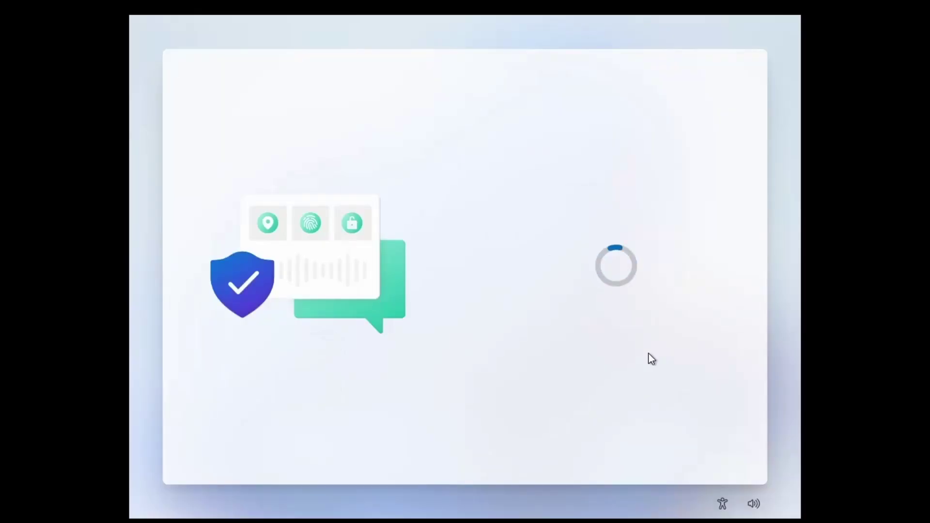
{"action": "left_click", "coordinate": [681, 428]}
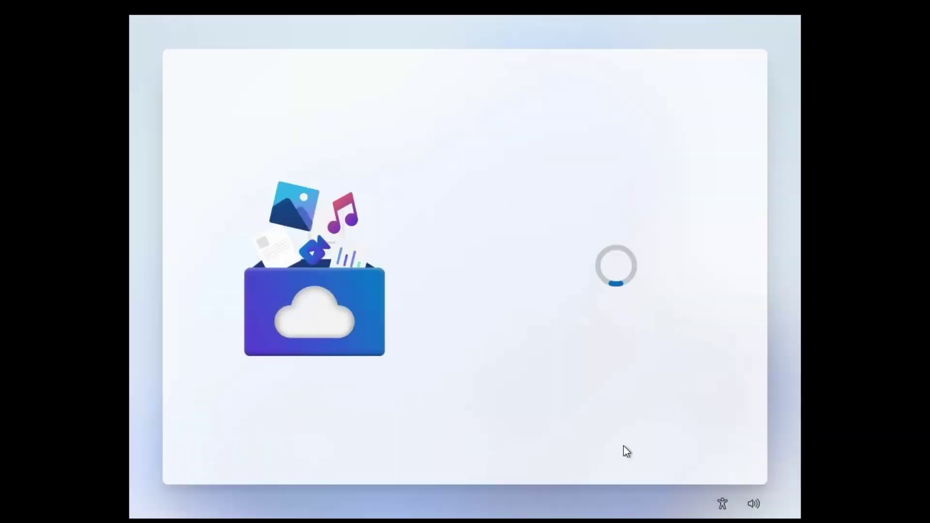
{"action": "left_click", "coordinate": [624, 446]}
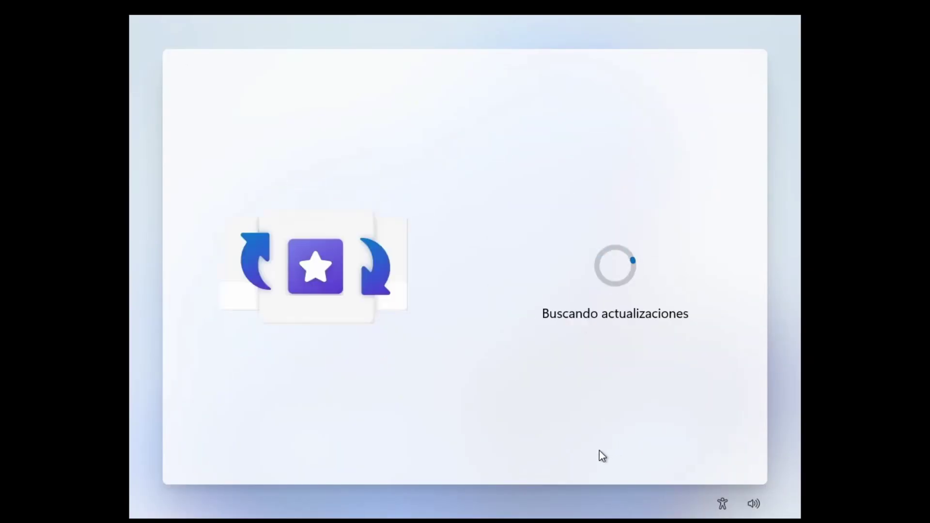